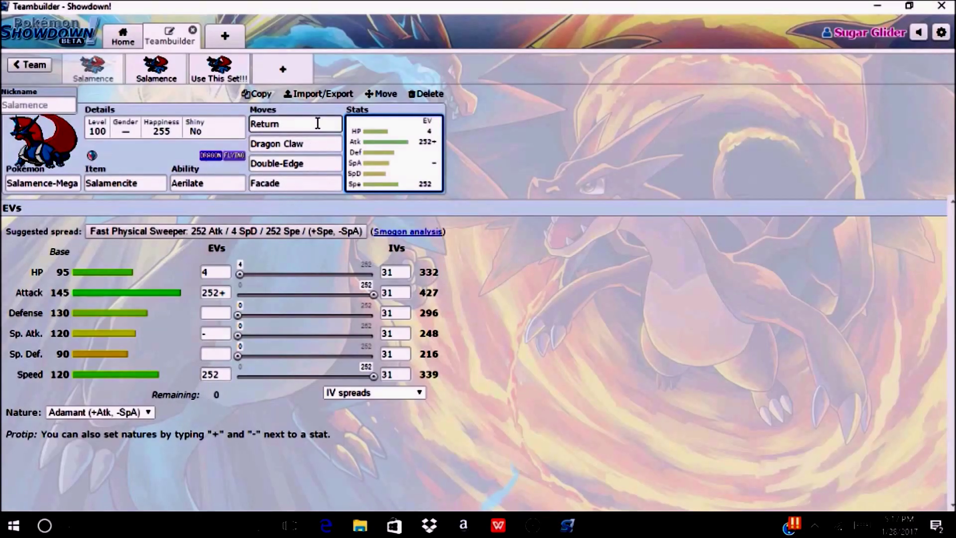
Step: Erase Return from the first move slot and type 'bo' to start entering Body Slam
left_click(318, 123)
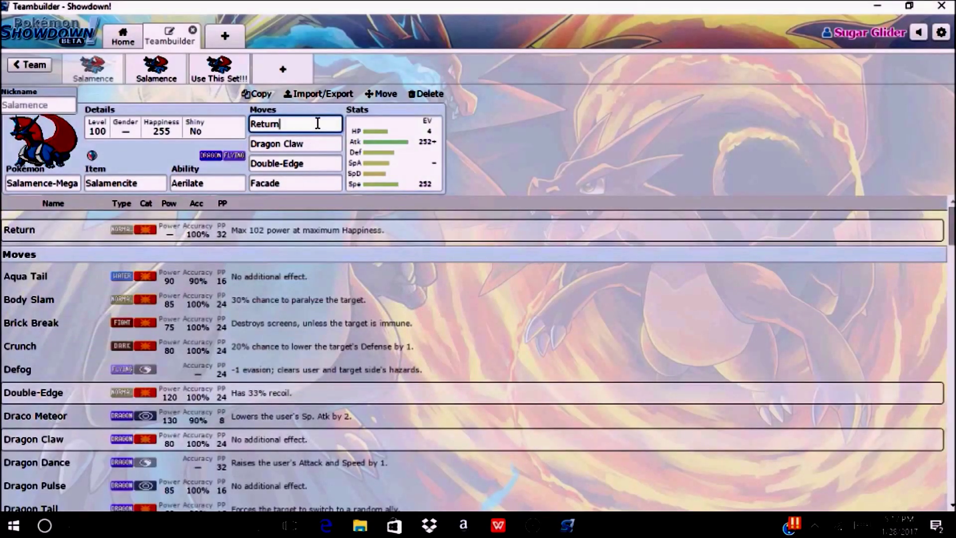
key("BackSpace")
key("BackSpace")
key("BackSpace")
key("BackSpace")
key("BackSpace")
key("BackSpace")
type("bo")
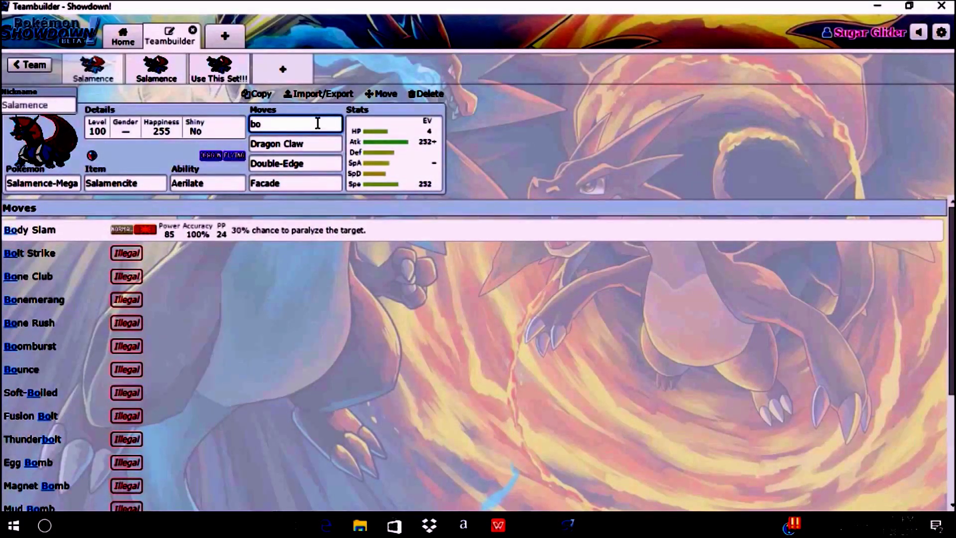
left_click(220, 180)
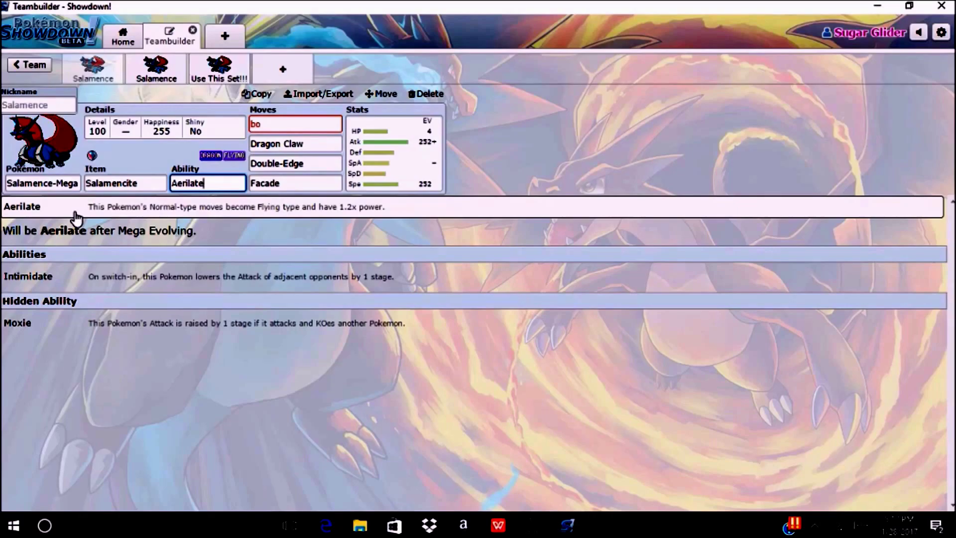
Step: Clear the mistyped first-move entry and select Return again from the move list
left_click(269, 123)
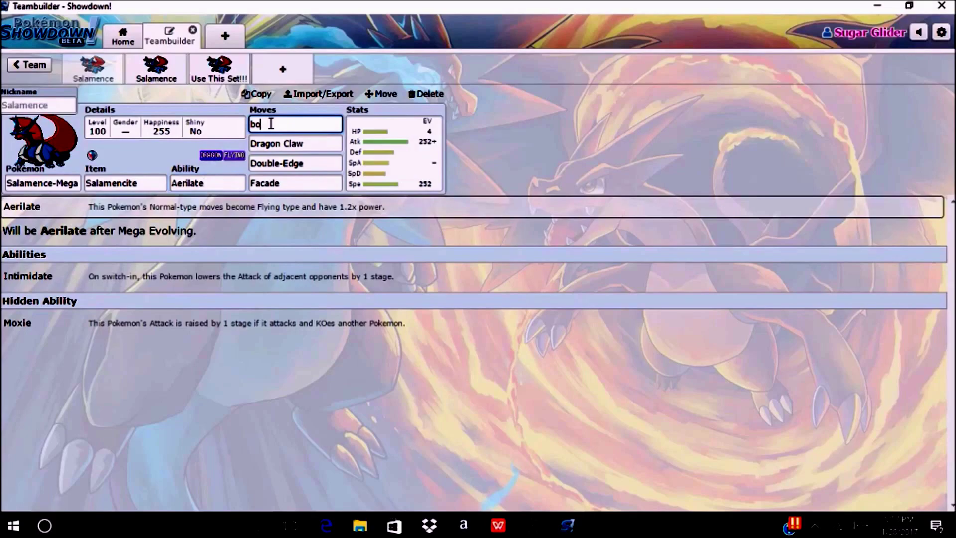
type("d")
left_click(276, 162)
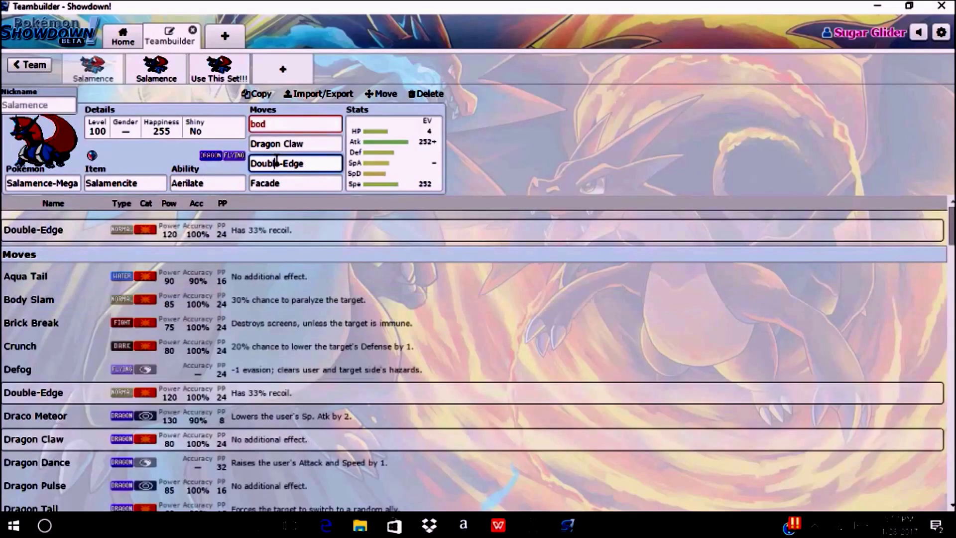
left_click(298, 128)
type("t")
key("BackSpace")
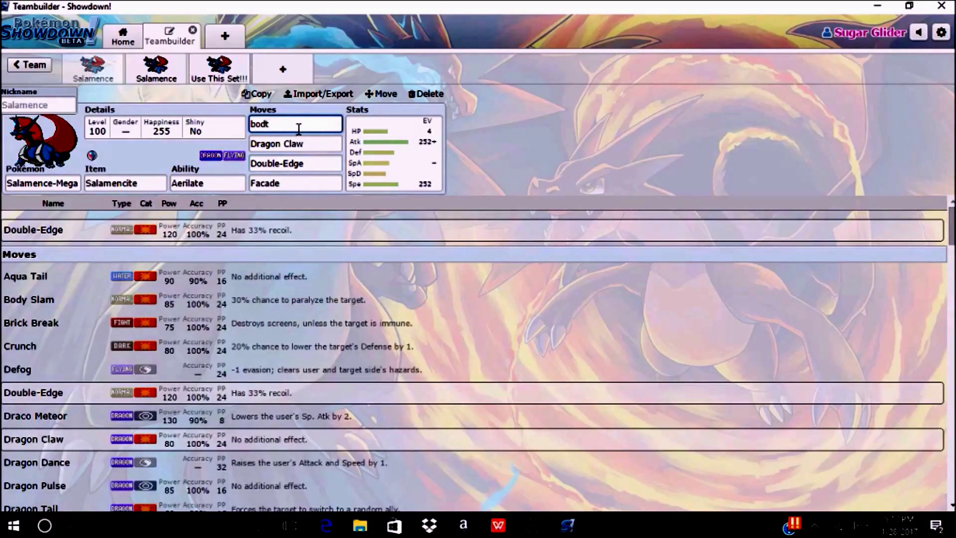
type("y")
key("BackSpace")
key("BackSpace")
key("BackSpace")
key("BackSpace")
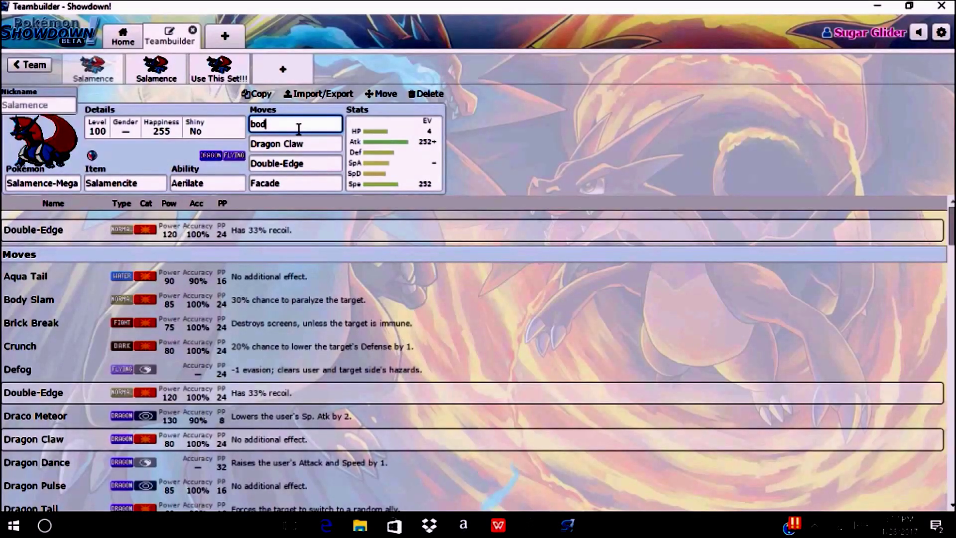
type("ret")
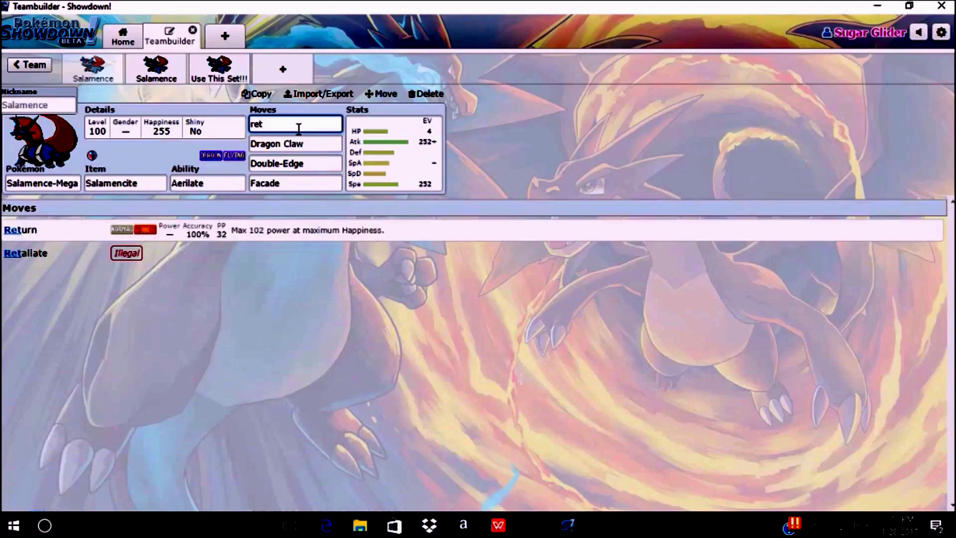
left_click(320, 240)
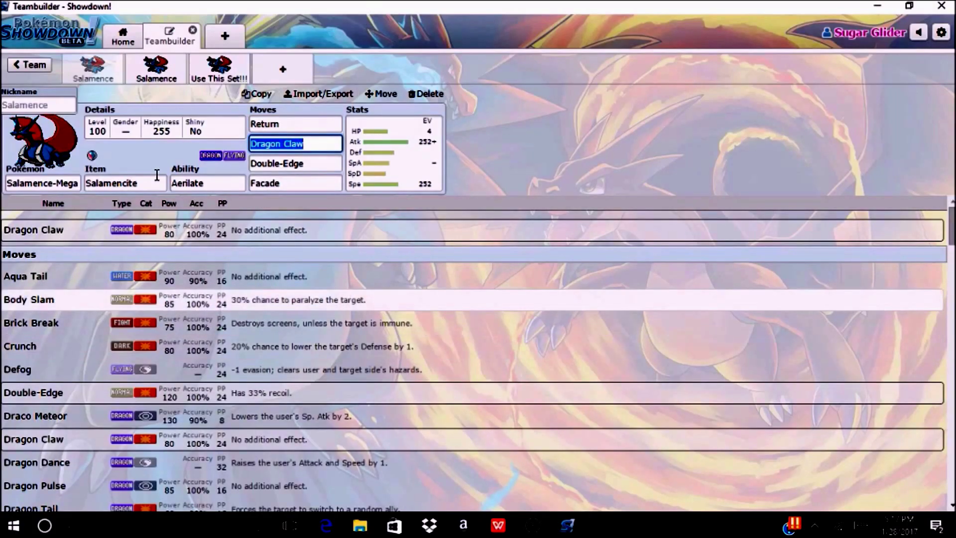
Step: Delete Double-Edge from the third move slot and type 't' to filter moves
left_click(305, 160)
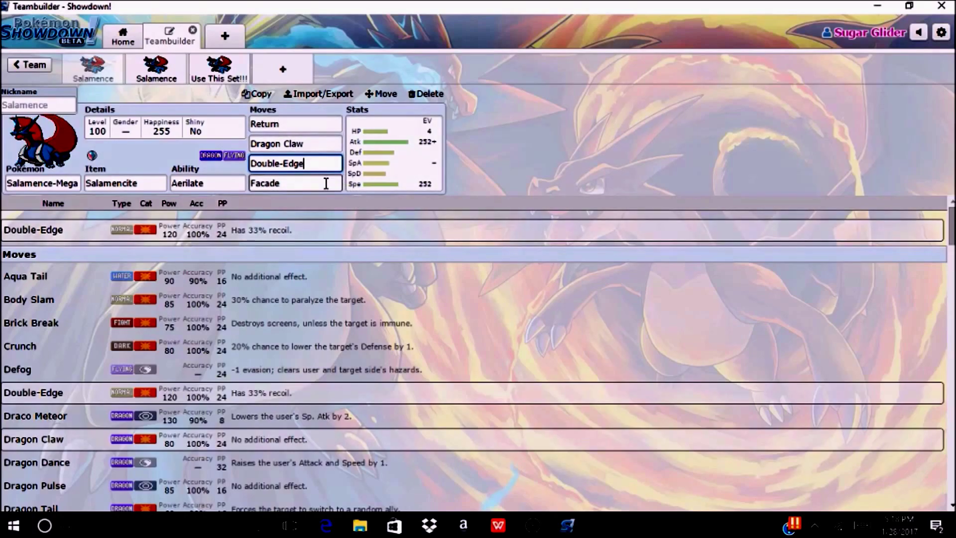
key("BackSpace")
key("BackSpace")
key("BackSpace")
key("BackSpace")
key("BackSpace")
key("BackSpace")
key("BackSpace")
key("BackSpace")
key("BackSpace")
key("BackSpace")
key("BackSpace")
type("t")
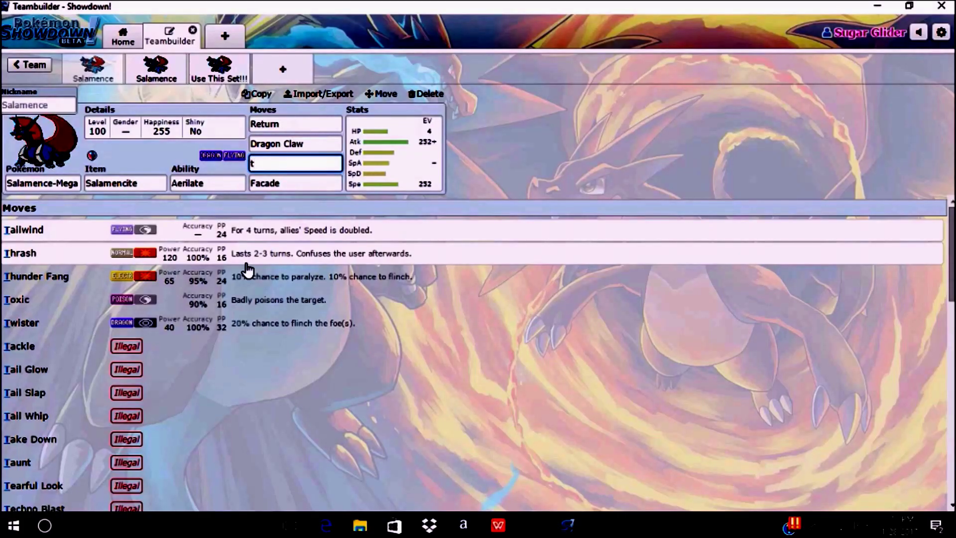
Step: Replace the 't' in the third move slot with 'gig' toward Giga Impact
key("BackSpace")
type("gig")
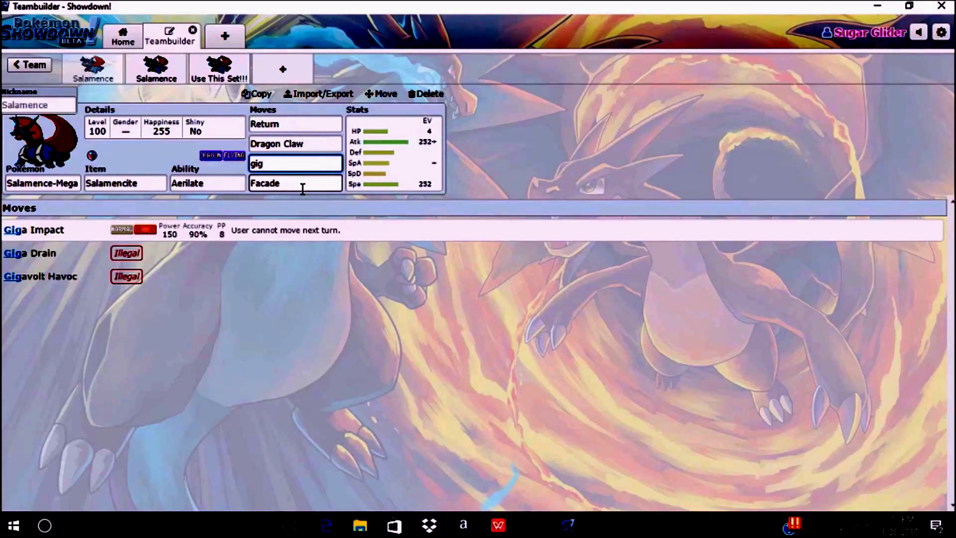
left_click(304, 188)
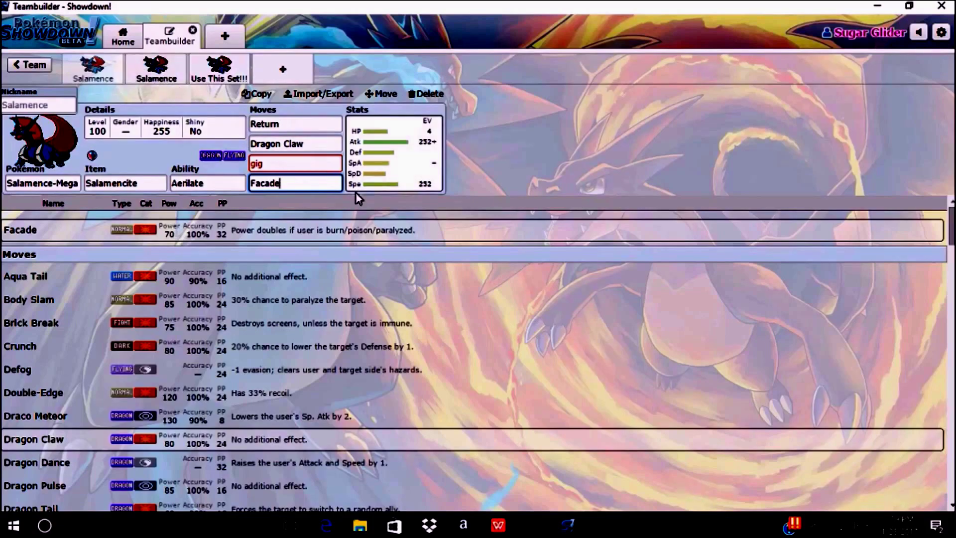
left_click(278, 163)
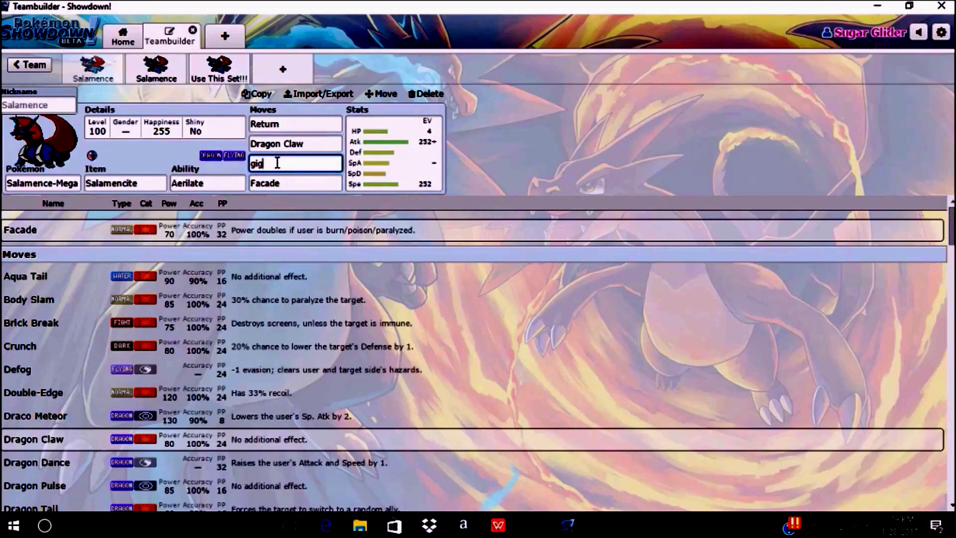
Step: Open the second Salamence tab, then bring up the calculator's Earthquake-versus-Tapu Koko result
left_click(144, 76)
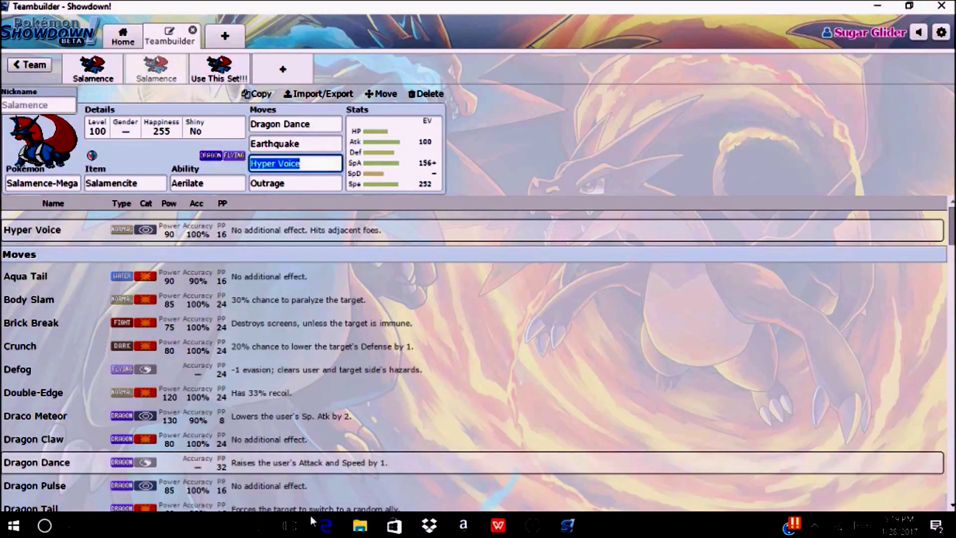
left_click(324, 527)
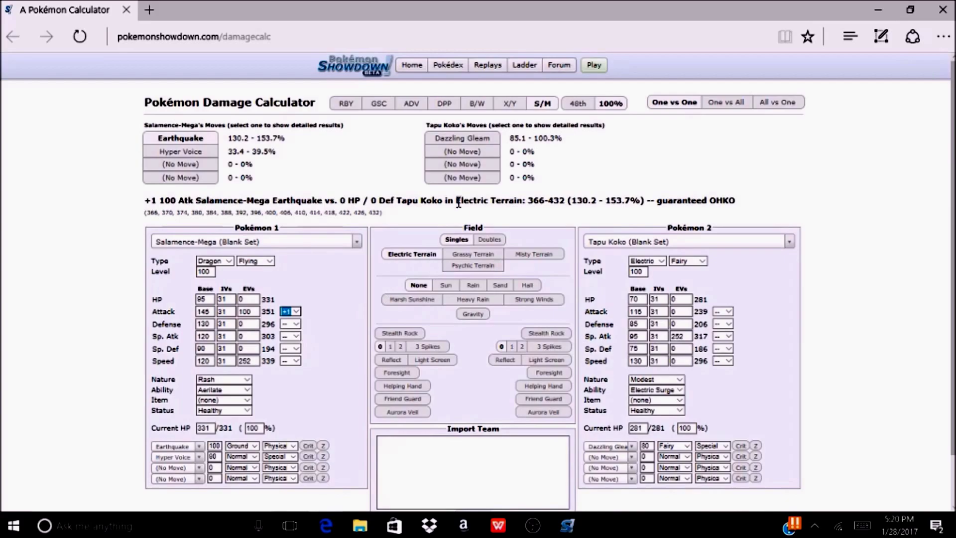
Step: Show Tapu Koko's Dazzling Gleam and Salamence's Earthquake damage, then go back to the Teambuilder
double_click(451, 144)
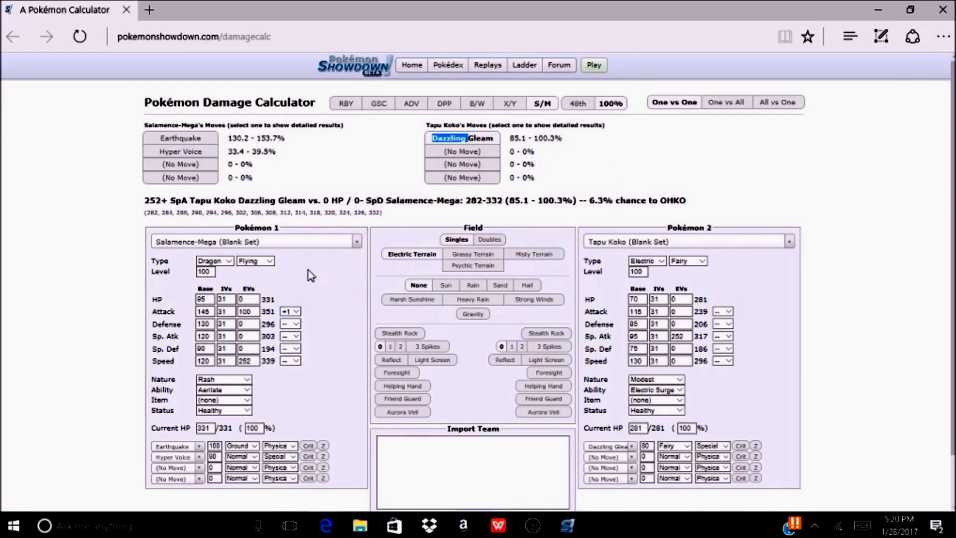
left_click(180, 140)
mouse_move(567, 525)
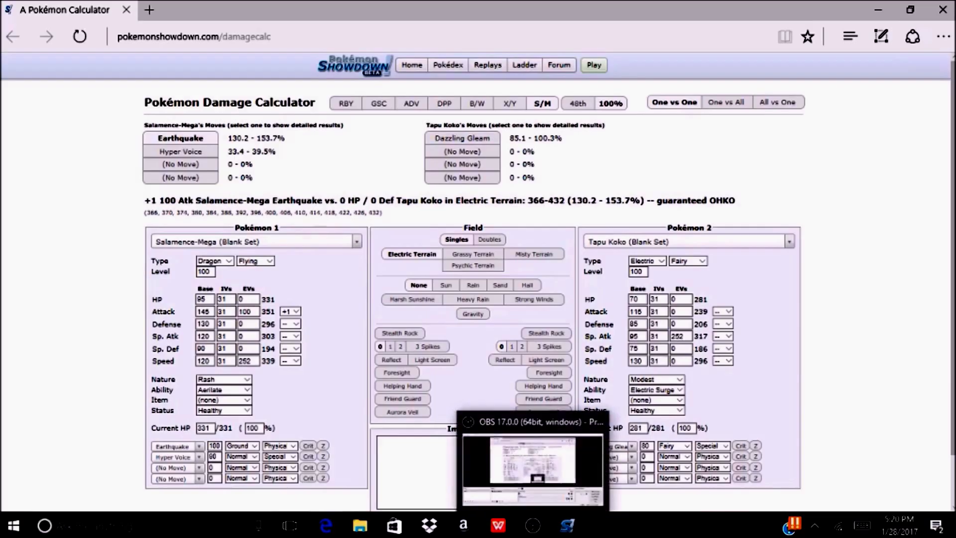
left_click(528, 463)
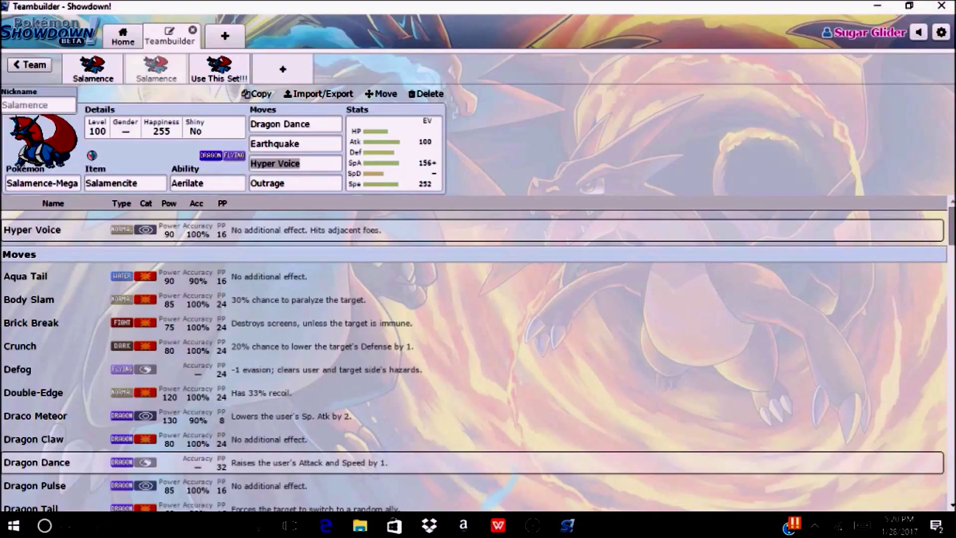
Step: Review the Earthquake, Dragon Dance and Hyper Voice move details
left_click(299, 144)
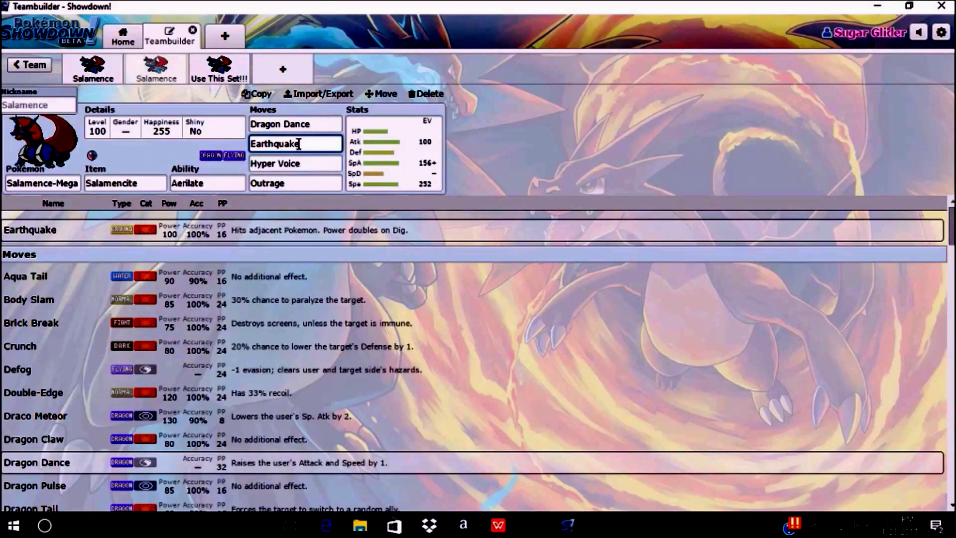
left_click(317, 127)
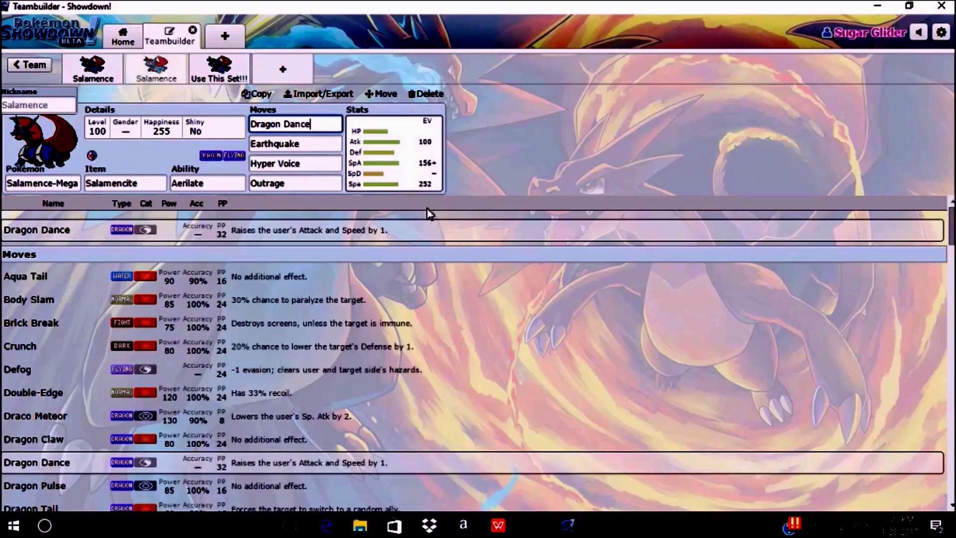
left_click(307, 149)
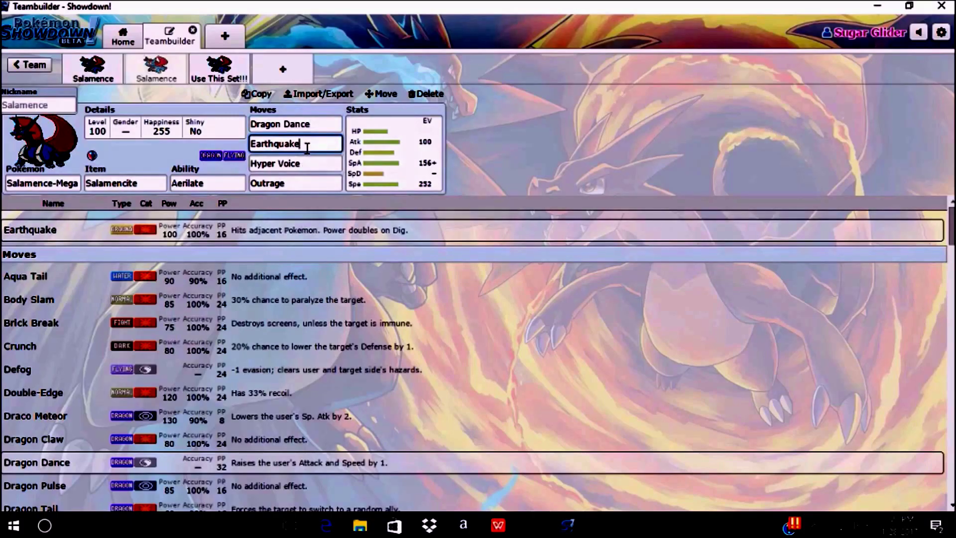
left_click(316, 167)
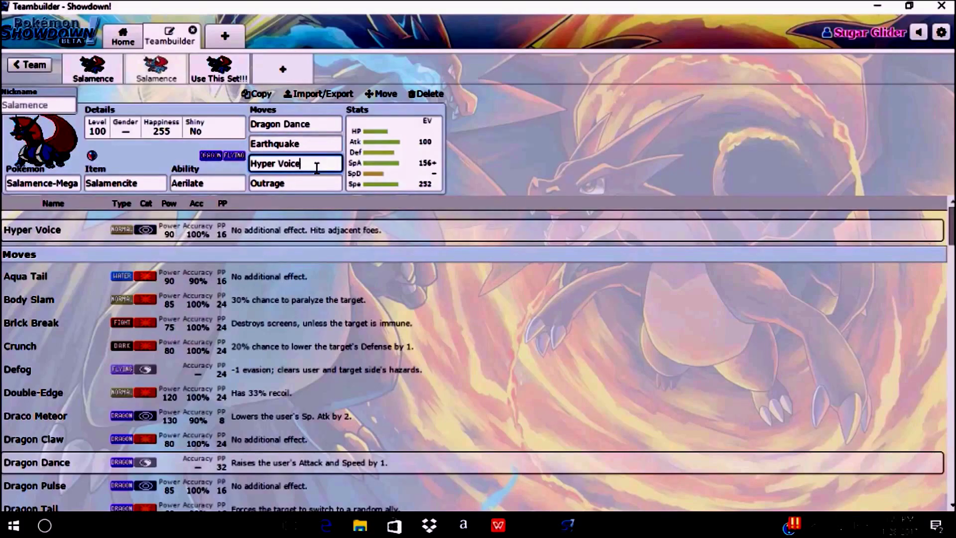
Step: Replace Outrage with Thrash in the fourth move slot
left_click(306, 184)
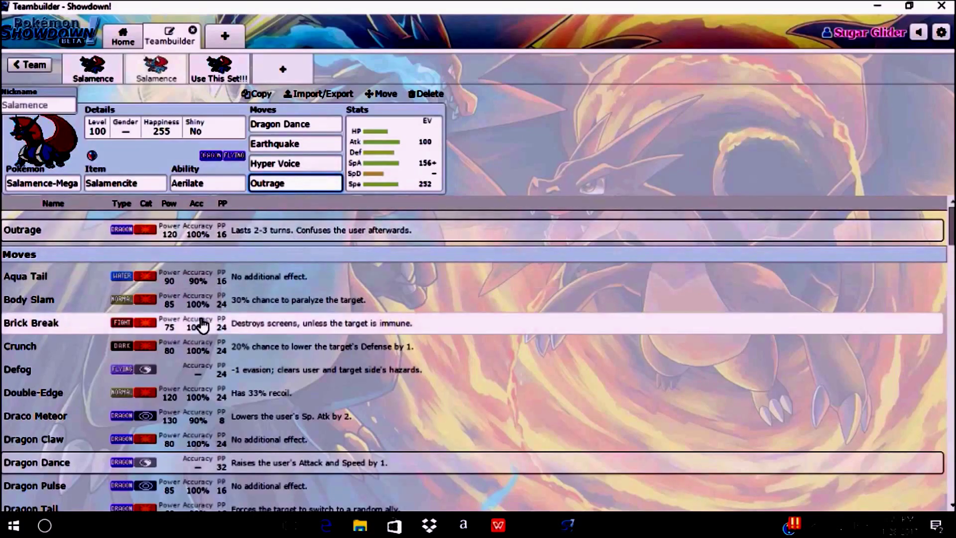
key("BackSpace")
key("BackSpace")
key("BackSpace")
key("BackSpace")
key("BackSpace")
key("BackSpace")
key("BackSpace")
type("thro")
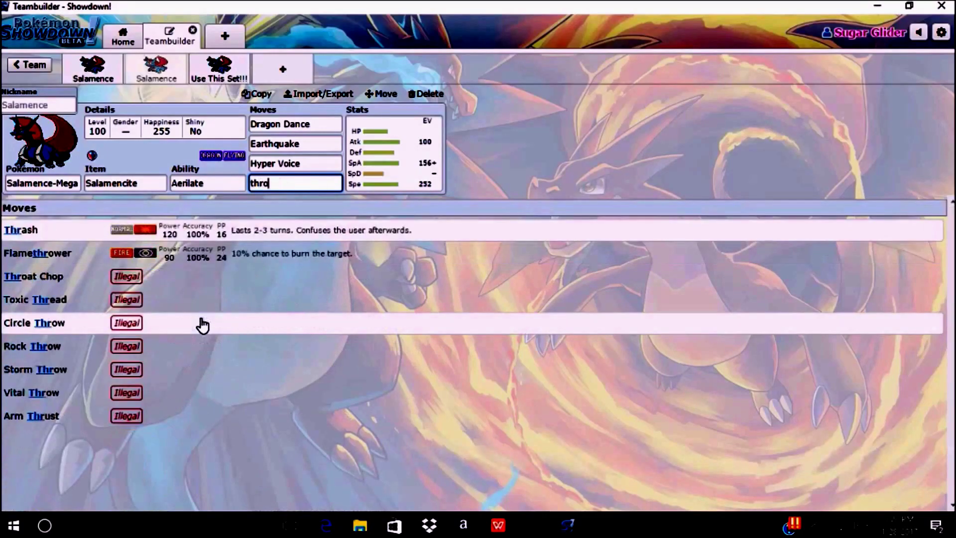
key("BackSpace")
type("a")
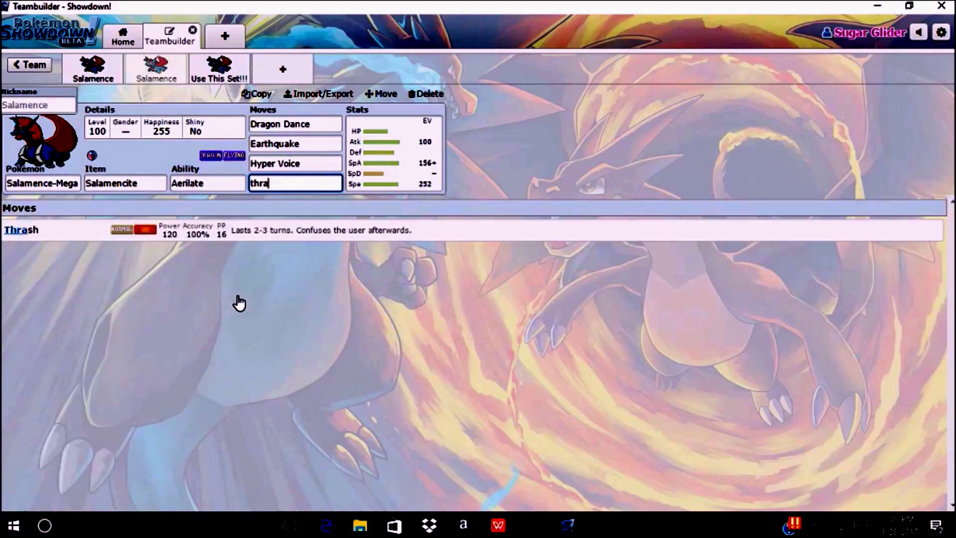
left_click(256, 234)
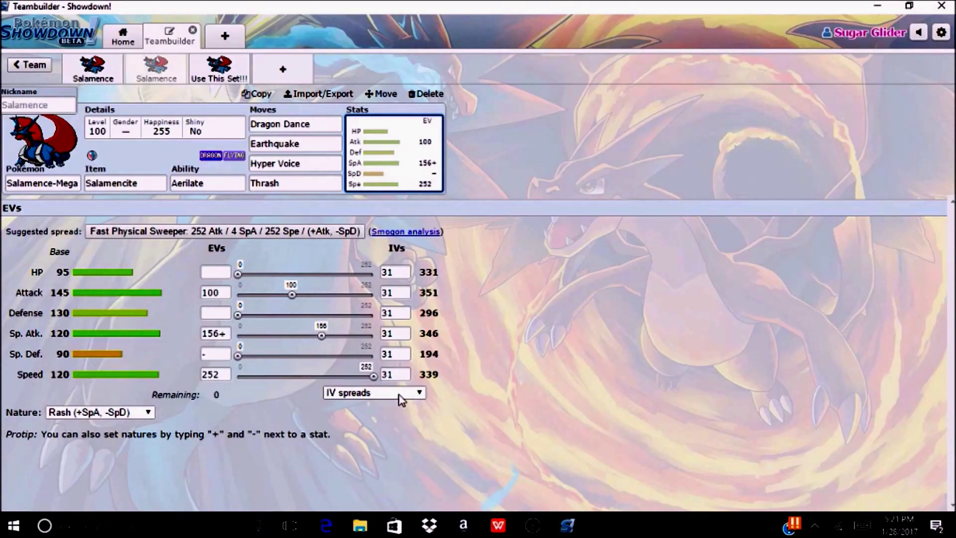
Step: Switch to the damage calculator showing +1 Mega Salamence Earthquake against Tapu Koko
left_click(327, 526)
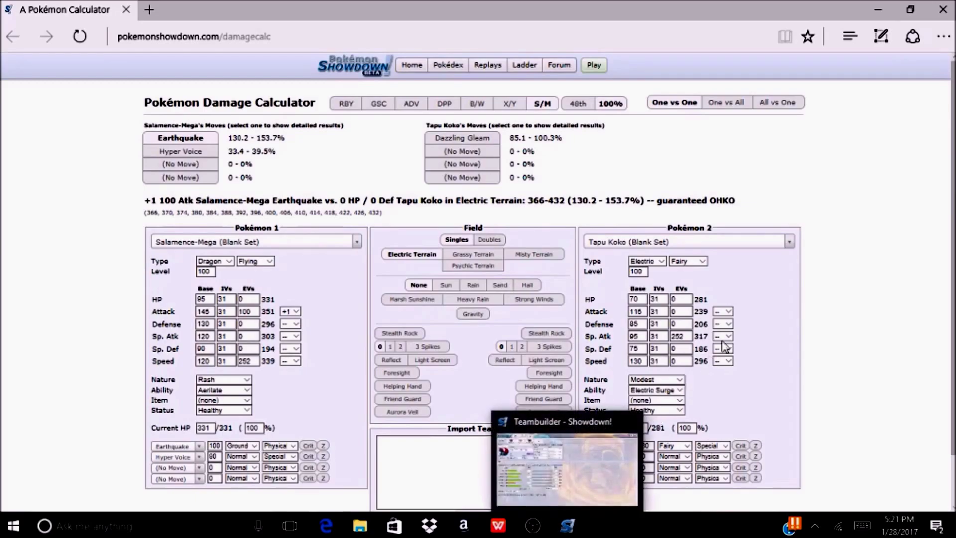
Step: Set Tapu Koko's HP EVs to 252, revert them to 0, then return to the Teambuilder
left_click(686, 298)
key("BackSpace")
type("252")
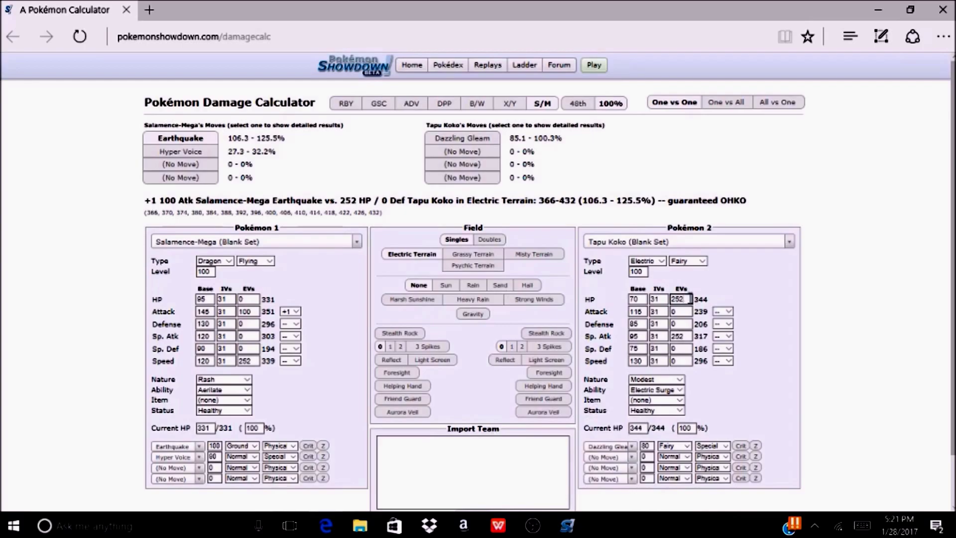
key("BackSpace")
key("BackSpace")
key("BackSpace")
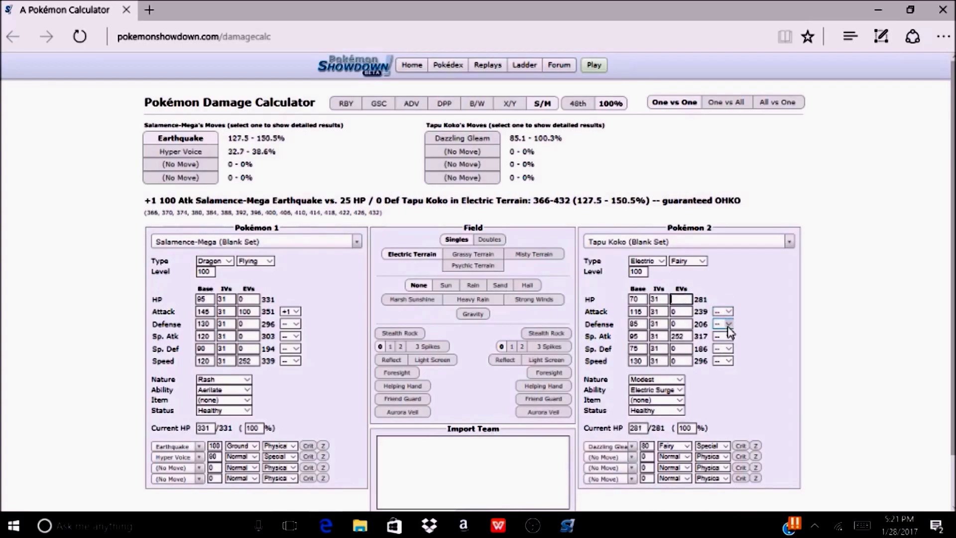
type("0")
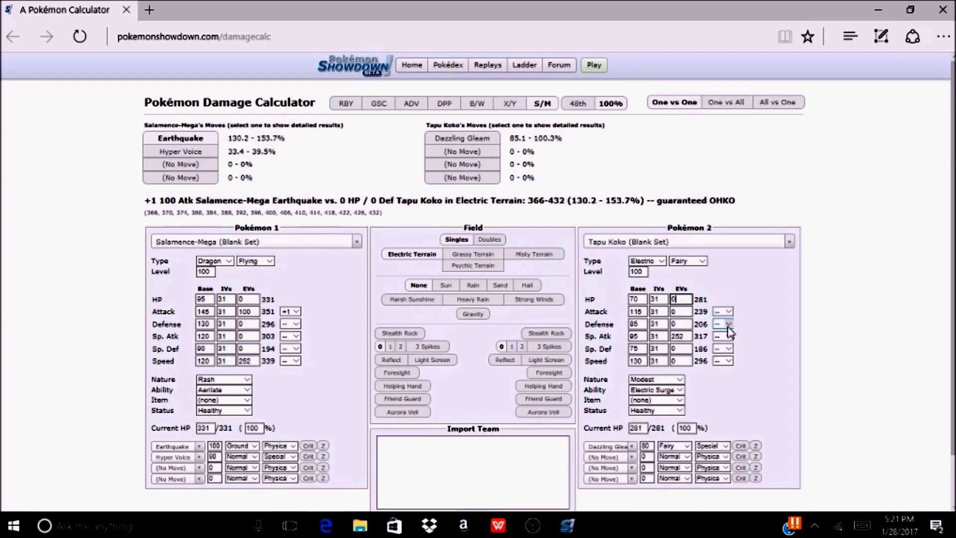
left_click(557, 527)
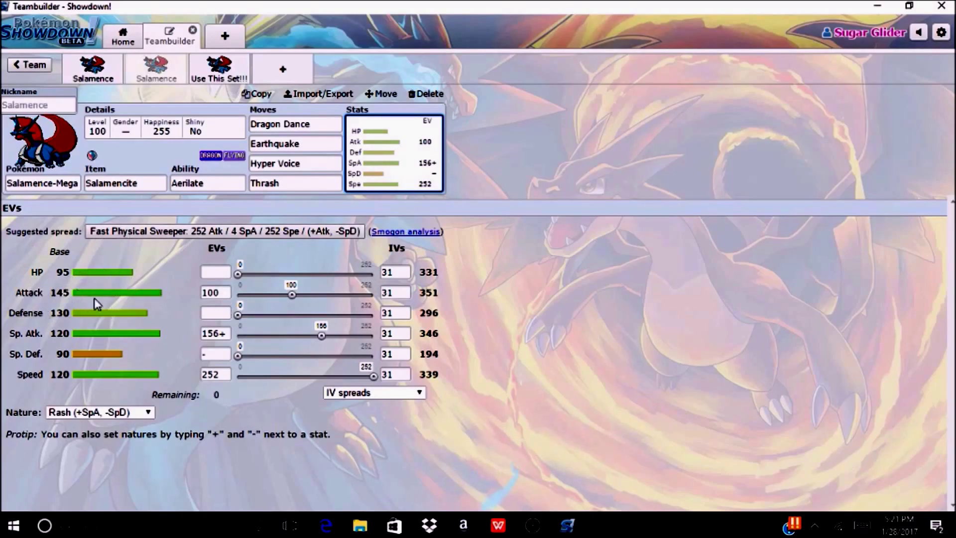
Step: Check the Thrash and Hyper Voice slots, then open the 'Use This Set!!!' Salamence set
left_click(301, 184)
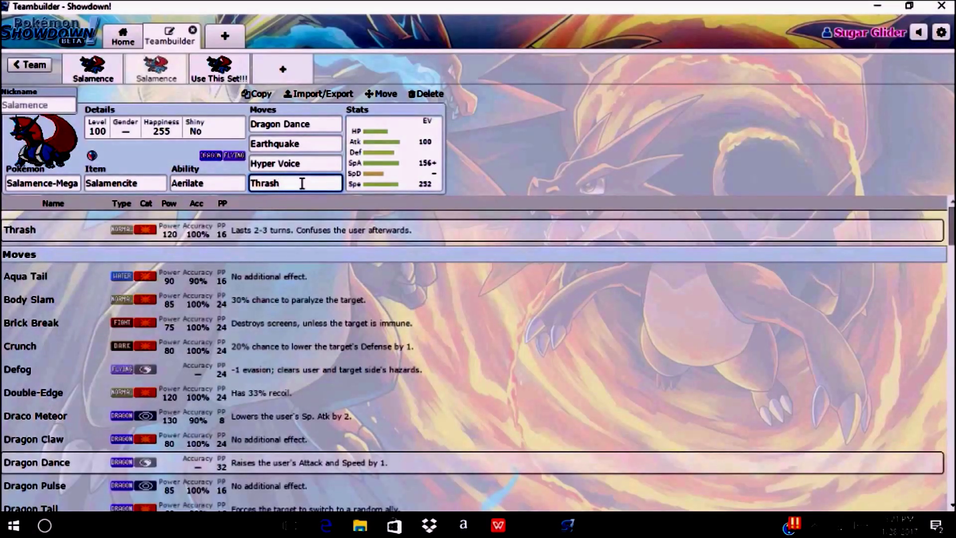
left_click(318, 163)
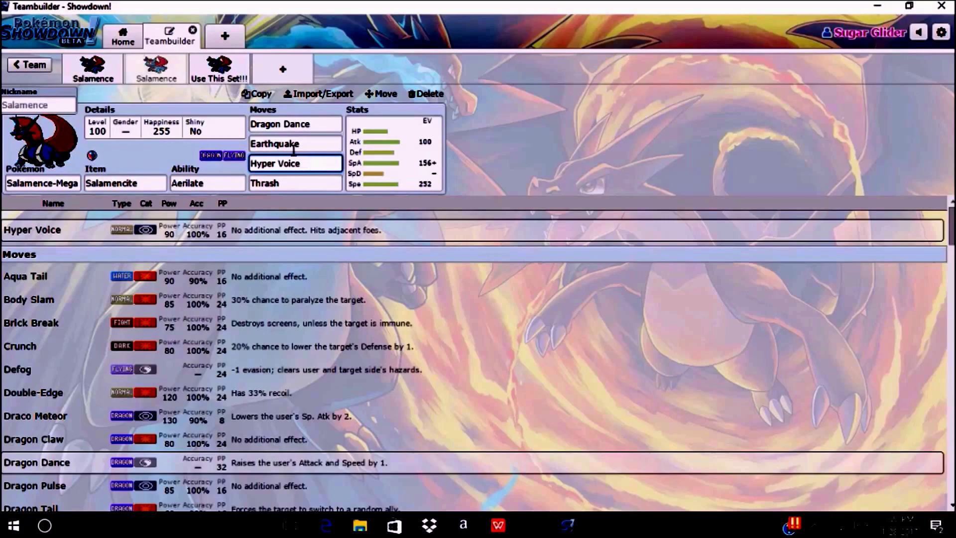
left_click(216, 81)
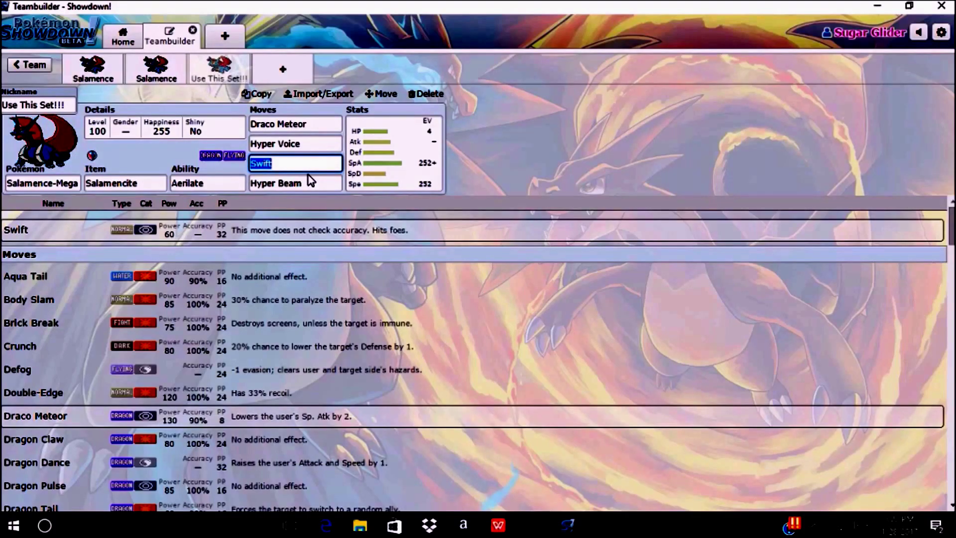
Step: Review Hyper Voice, Draco Meteor, Swift and Hyper Beam, then show the Modest 4 HP/252 SpA/252 Spe EV spread
left_click(299, 144)
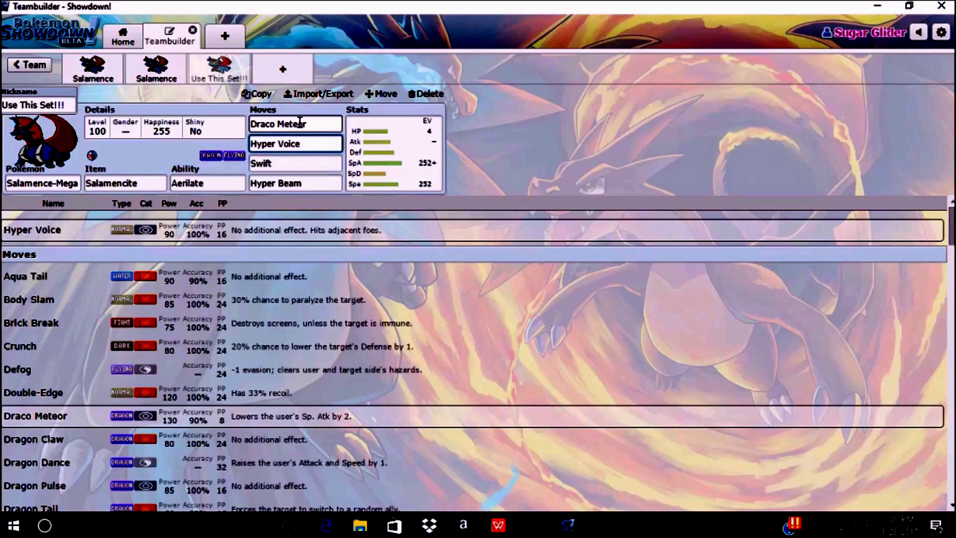
left_click(299, 122)
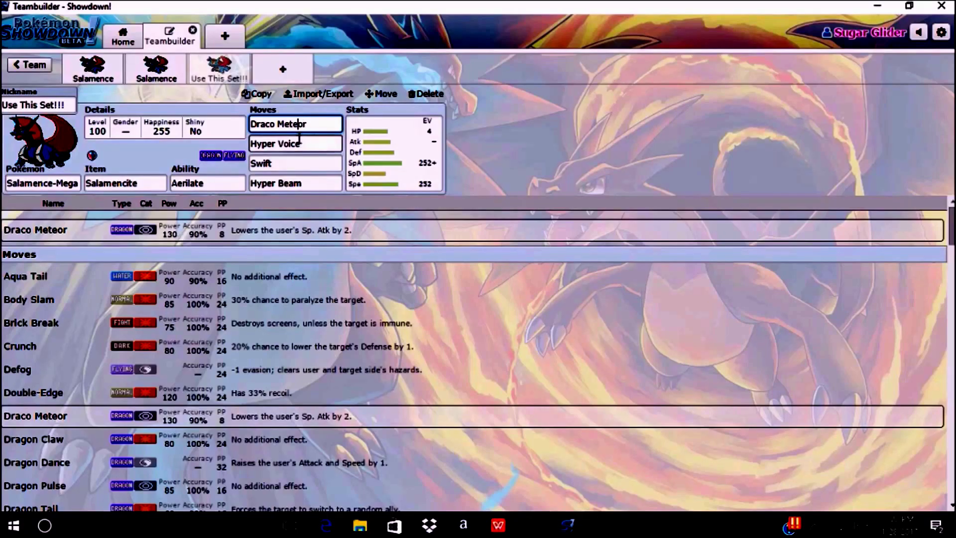
left_click(286, 161)
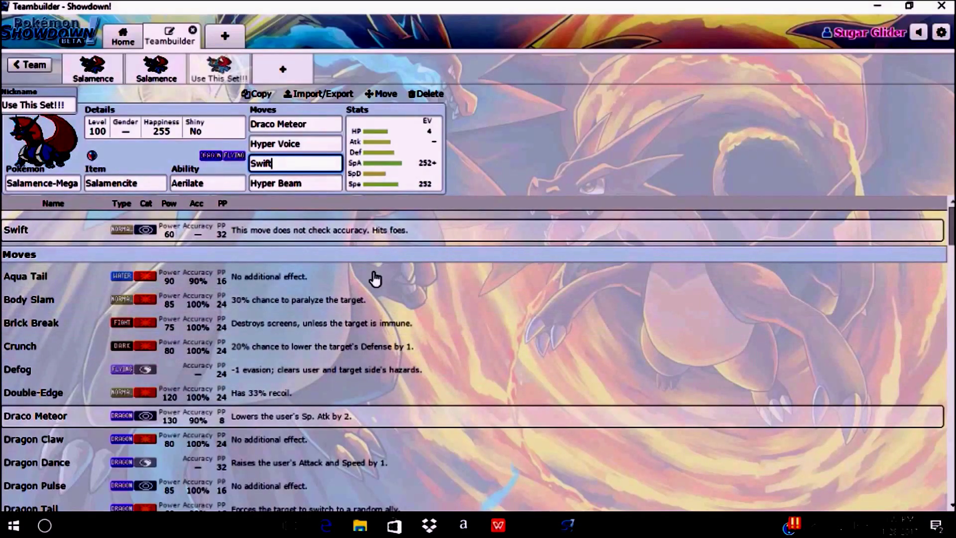
left_click(300, 179)
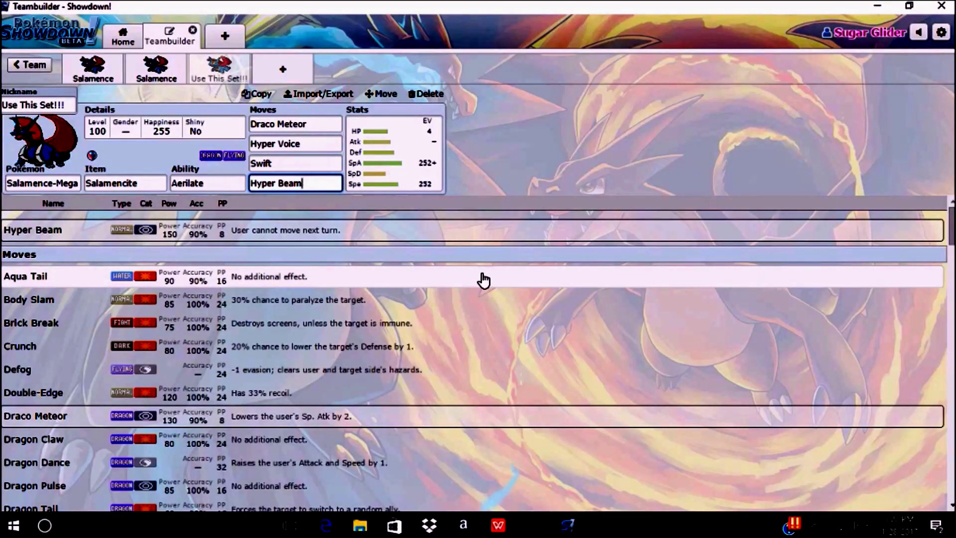
left_click(369, 192)
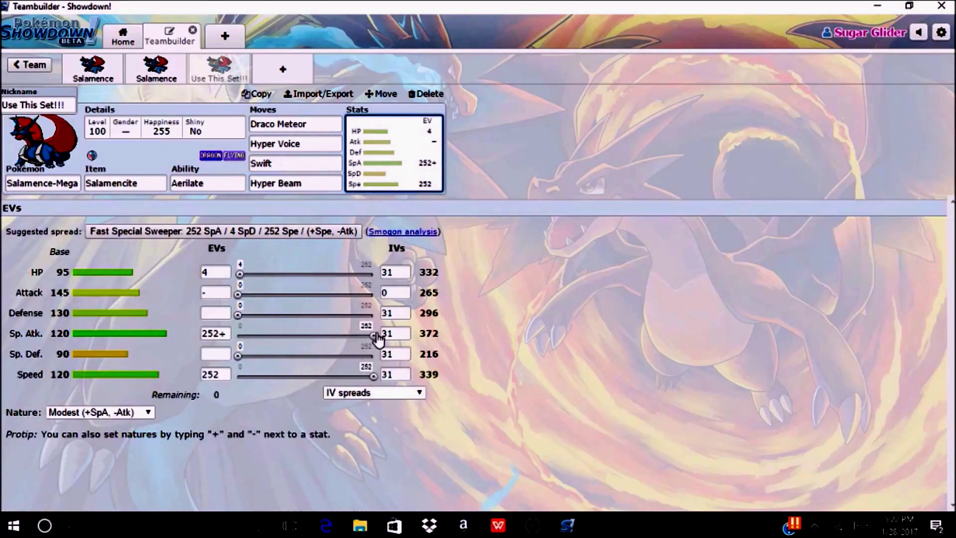
Step: Go back from the EV page to the third set's moves via the Hyper Beam slot
left_click(317, 183)
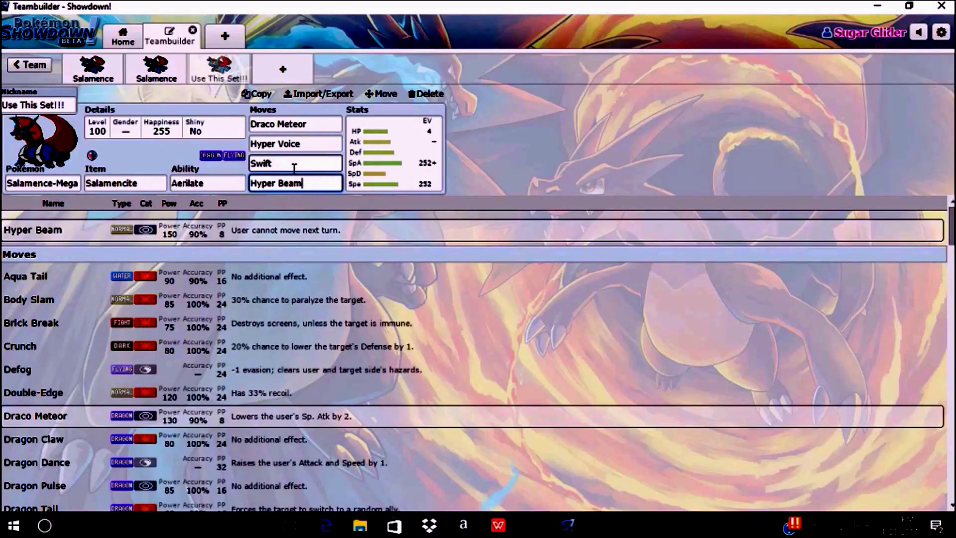
Step: Replace Swift with Heat Wave as the third move, then show the set's EV spread again
left_click(269, 164)
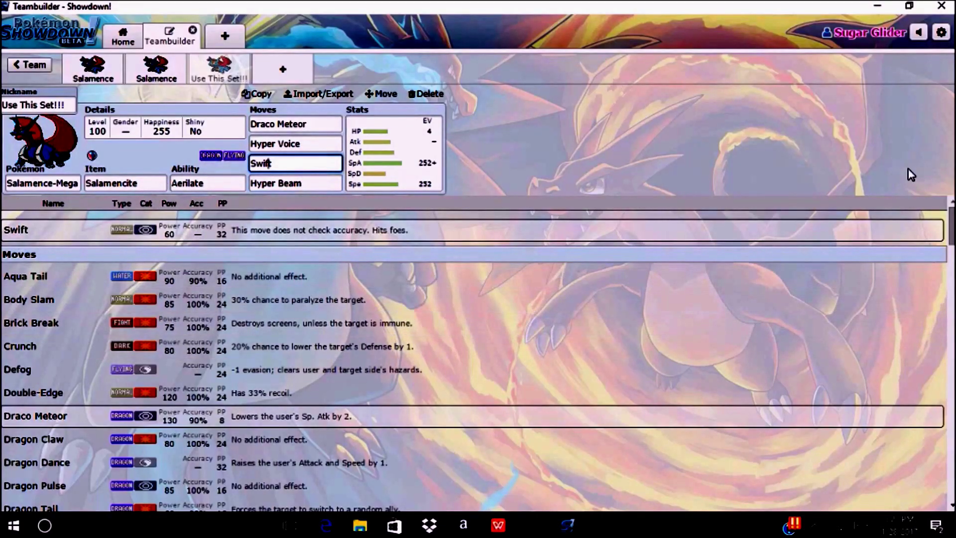
scroll(269, 163, "down", 1)
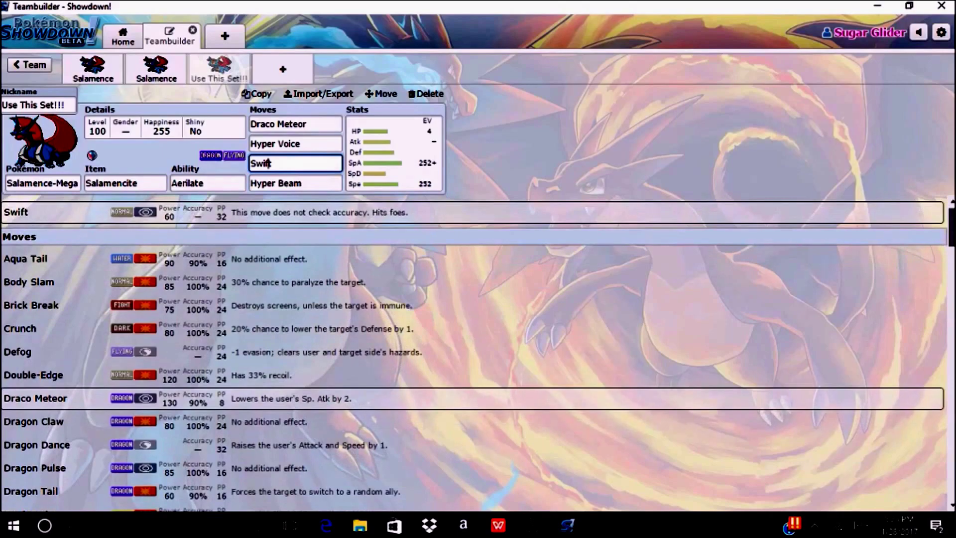
scroll(269, 163, "down", 3)
scroll(269, 163, "down", 10)
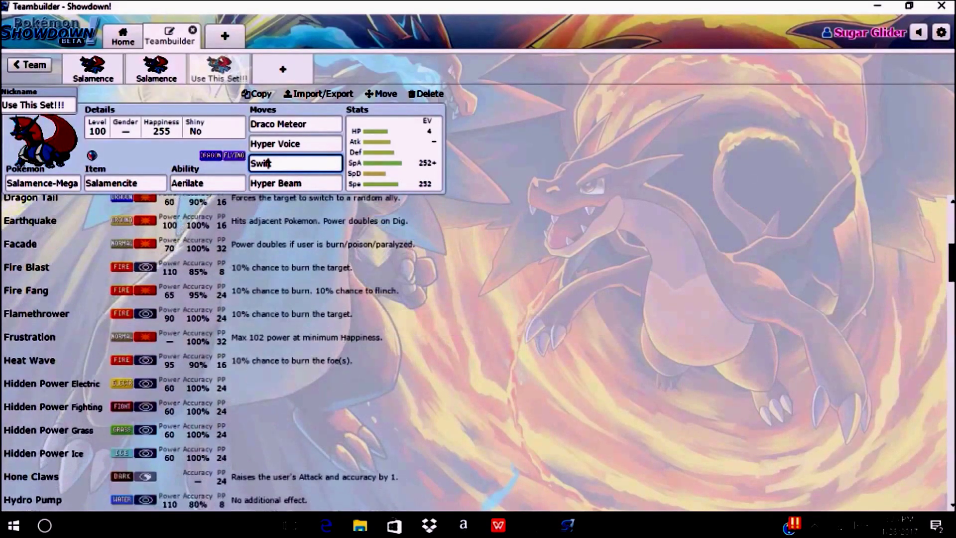
scroll(269, 163, "down", 2)
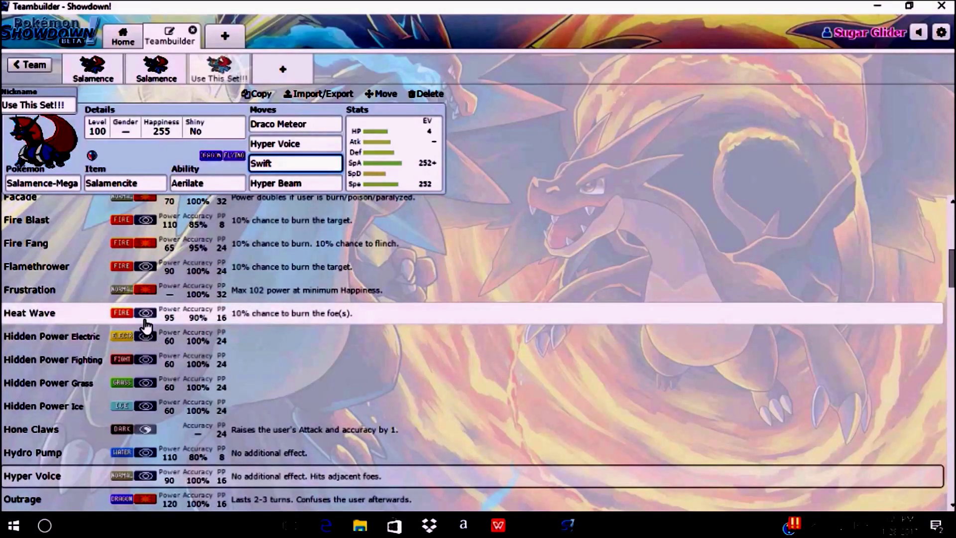
left_click(145, 324)
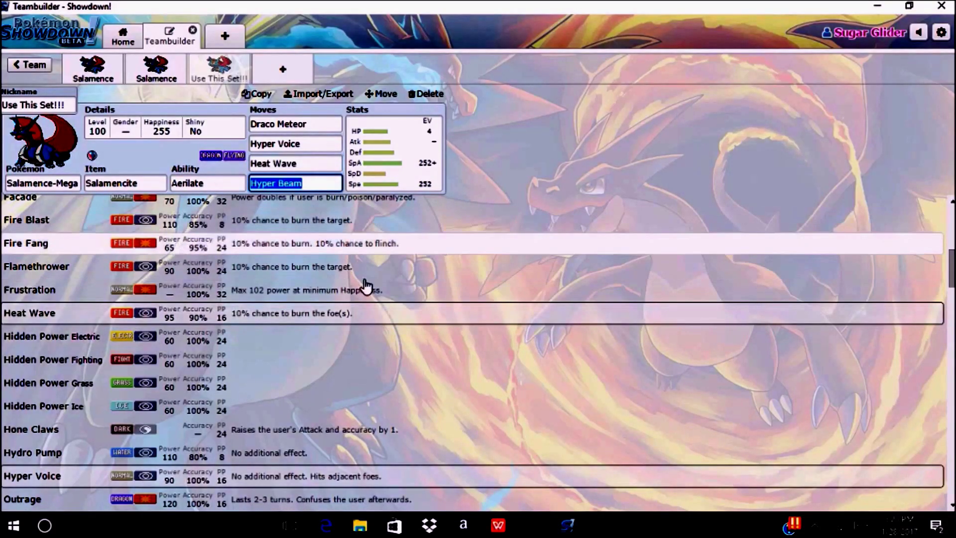
left_click(412, 151)
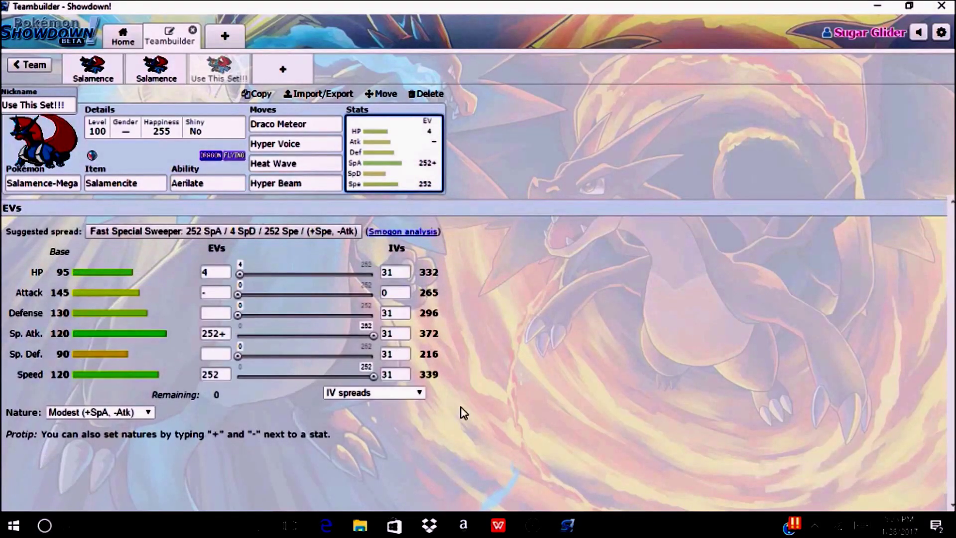